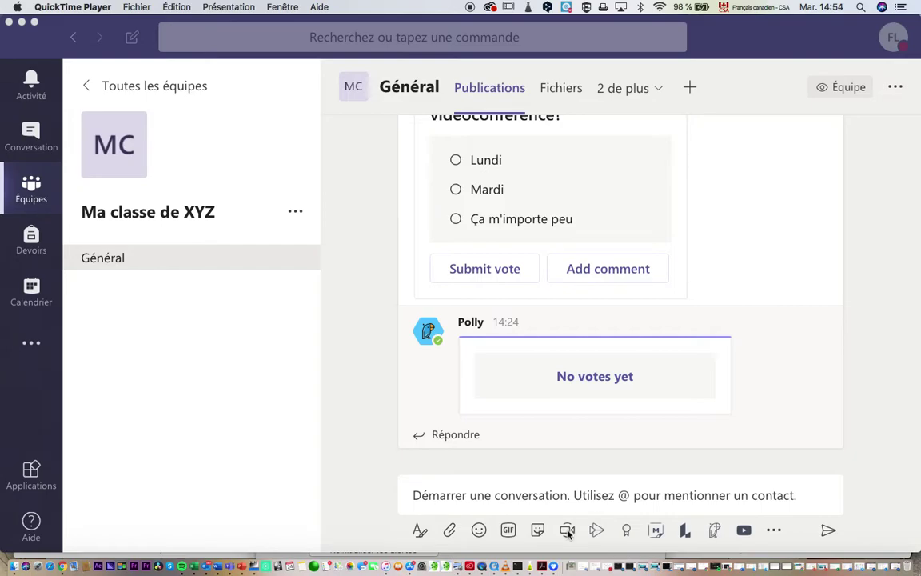
Step: Start an instant video meeting in the Général channel of Ma classe de XYZ and join it with the camera on
left_click(568, 533)
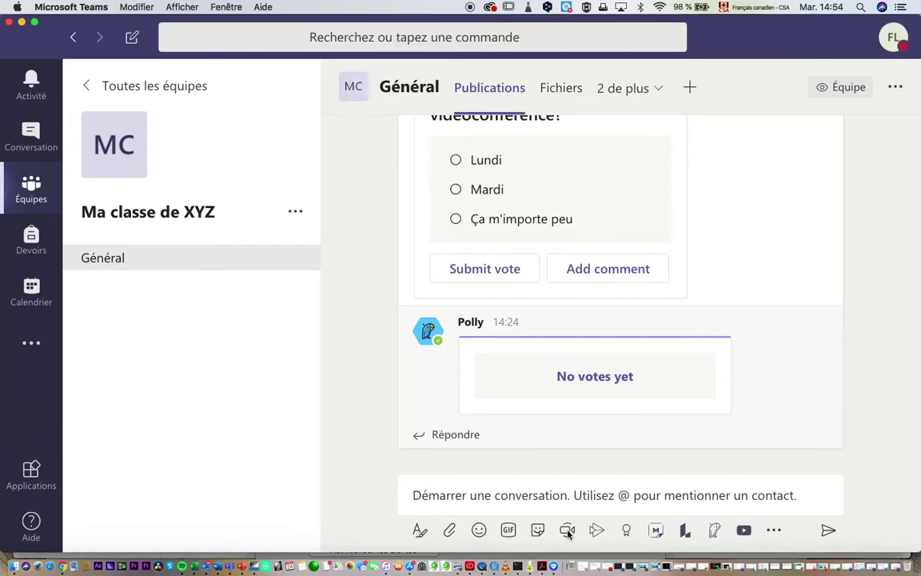
left_click(568, 533)
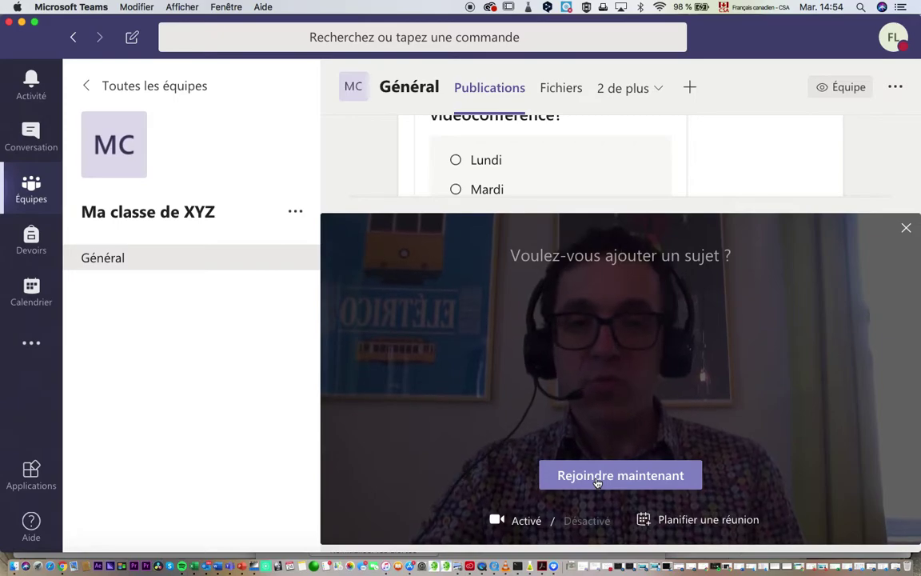
left_click(597, 475)
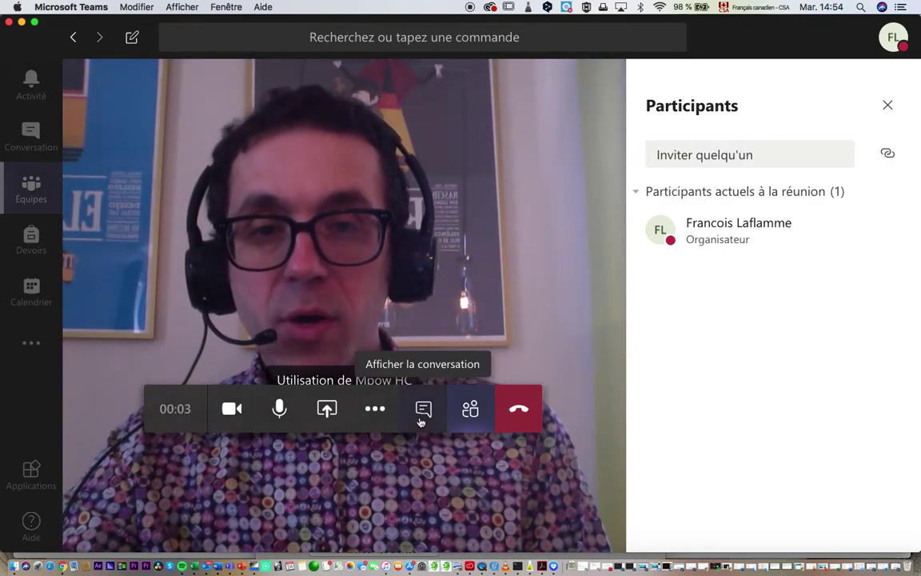
Step: View the meeting's conversation and participants panes, and close them again
left_click(421, 420)
left_click(422, 420)
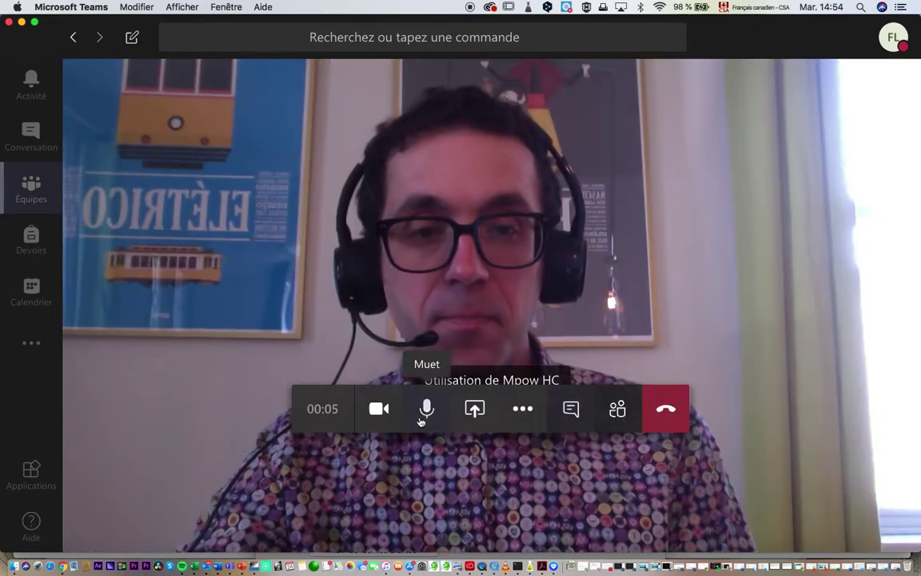
left_click(421, 420)
left_click(421, 420)
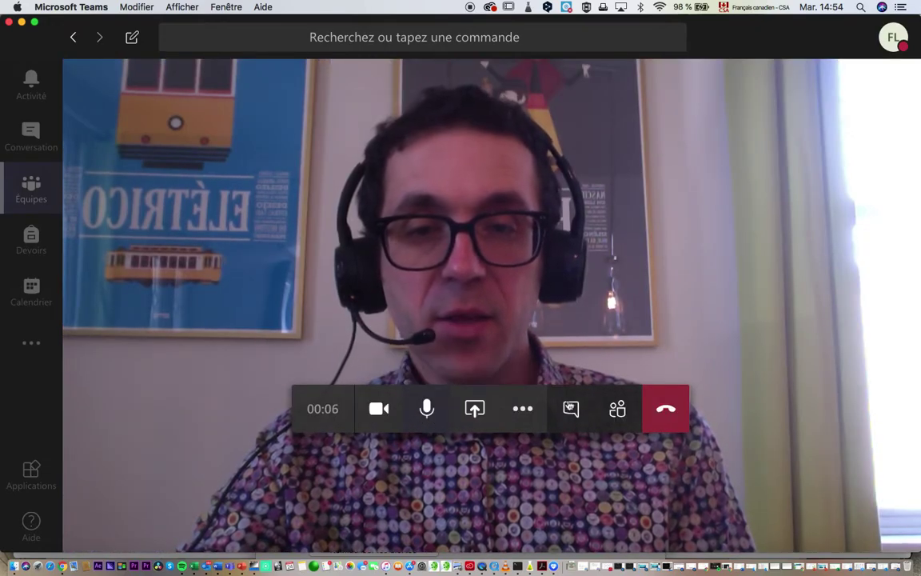
left_click(571, 409)
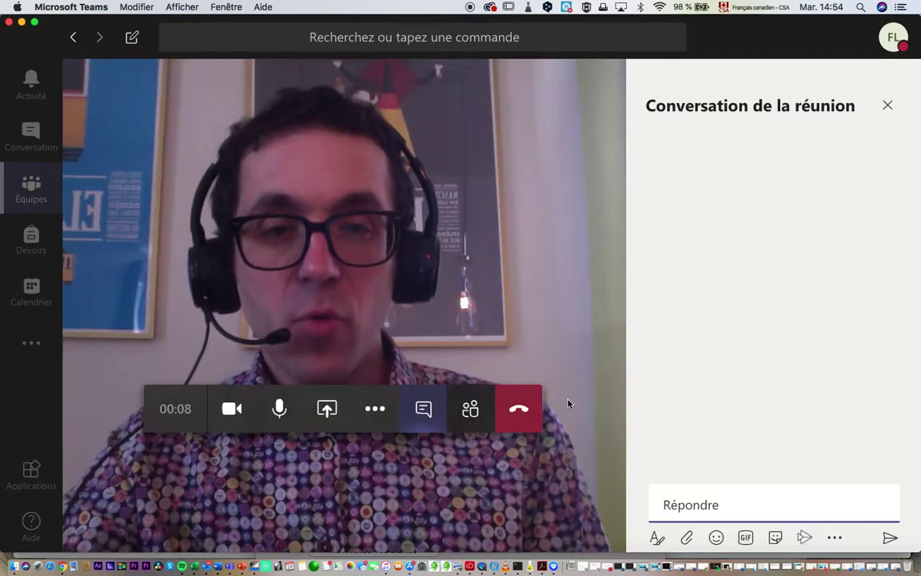
left_click(472, 411)
left_click(475, 414)
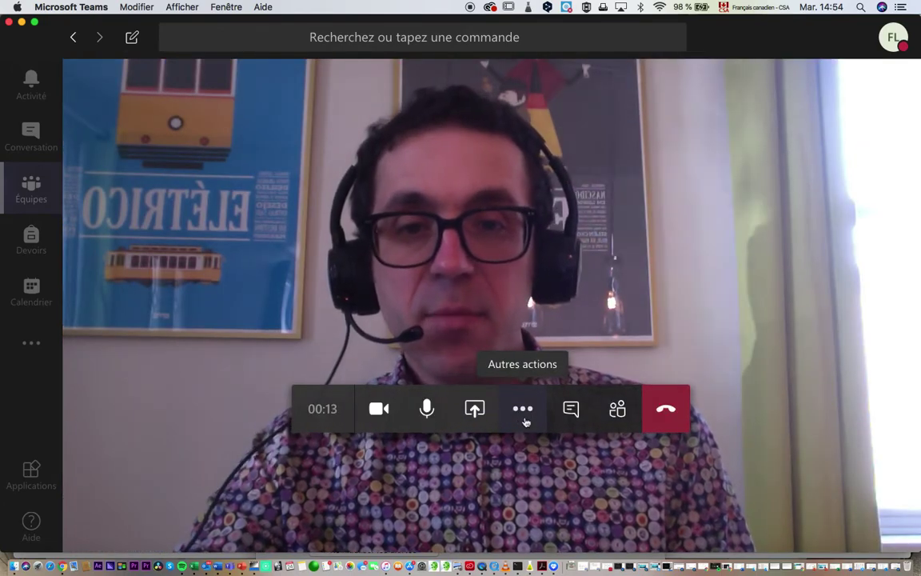
Step: Examine the available screen, window, PowerPoint and whiteboard sharing sources, and close them without sharing anything
left_click(475, 411)
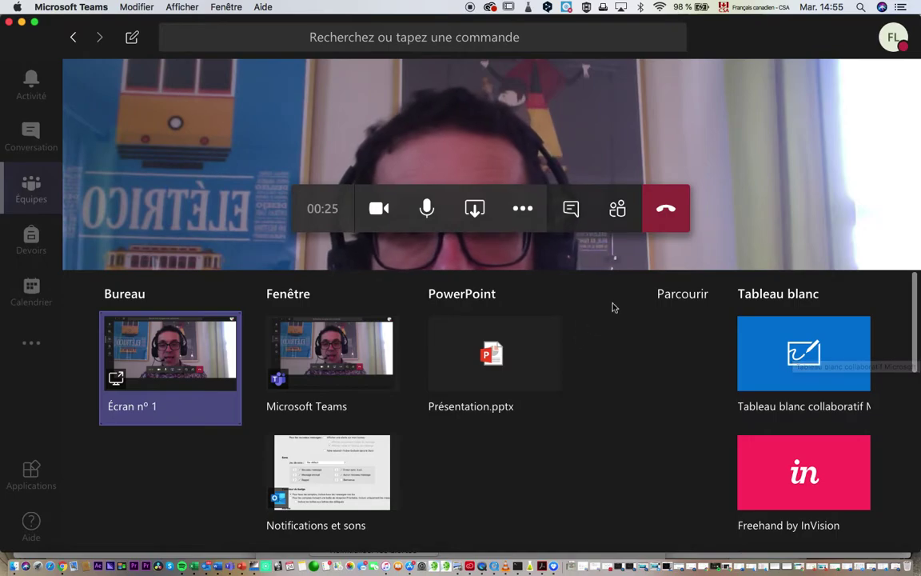
left_click(728, 250)
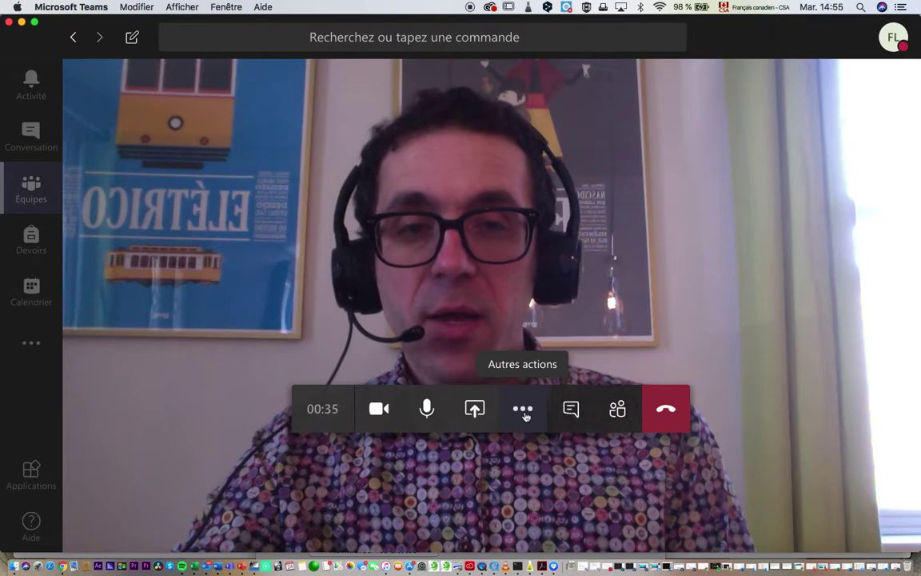
Step: Start recording the meeting and dismiss the recording notice
left_click(524, 411)
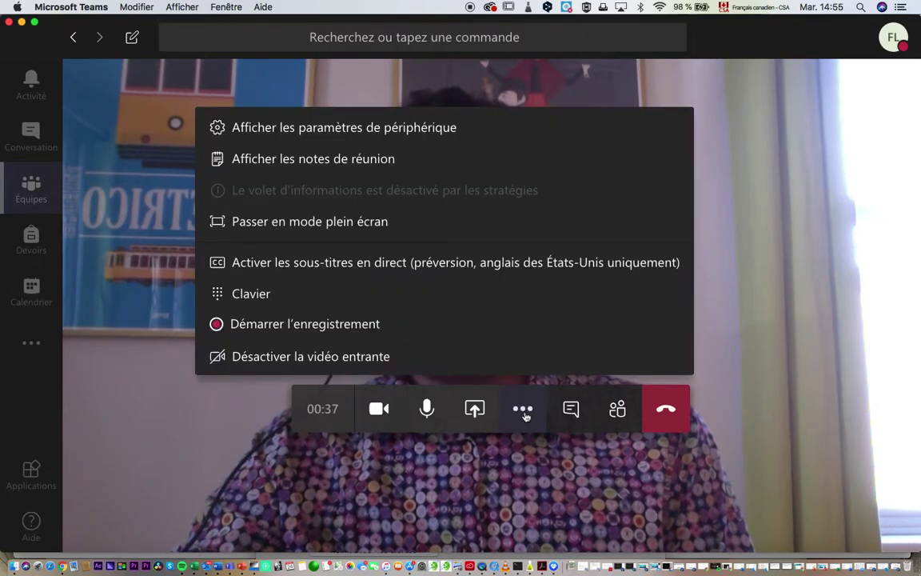
left_click(322, 329)
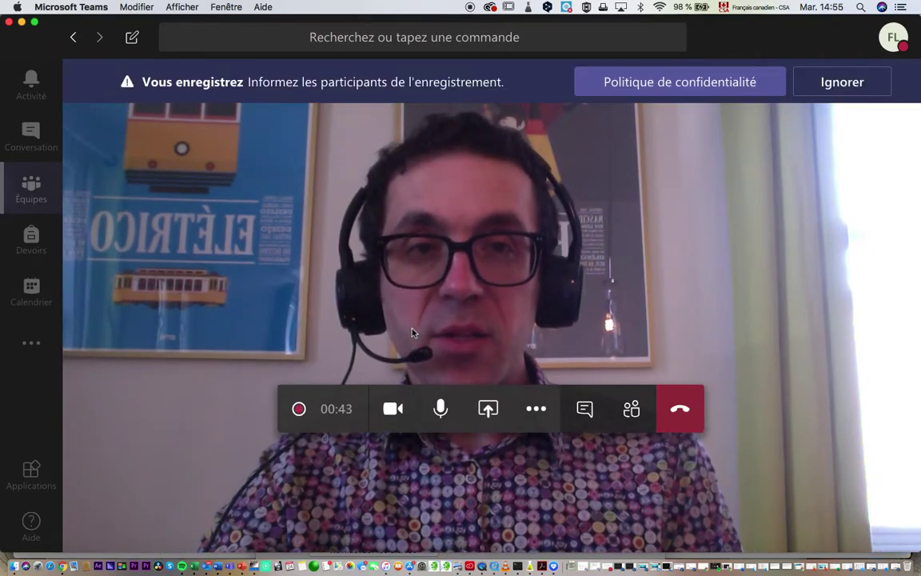
left_click(838, 92)
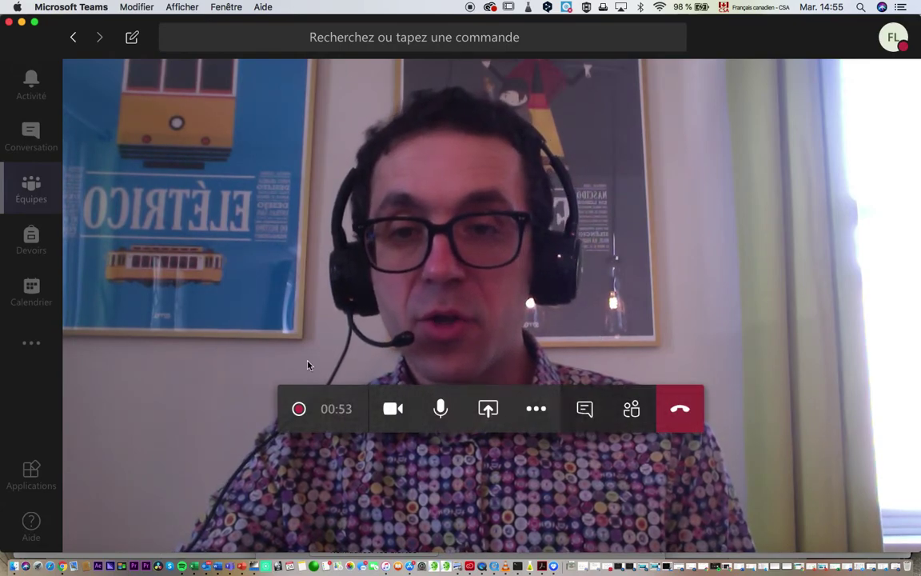
Step: Stop the meeting recording, confirm the stop, and dismiss the saving notice
mouse_move(295, 424)
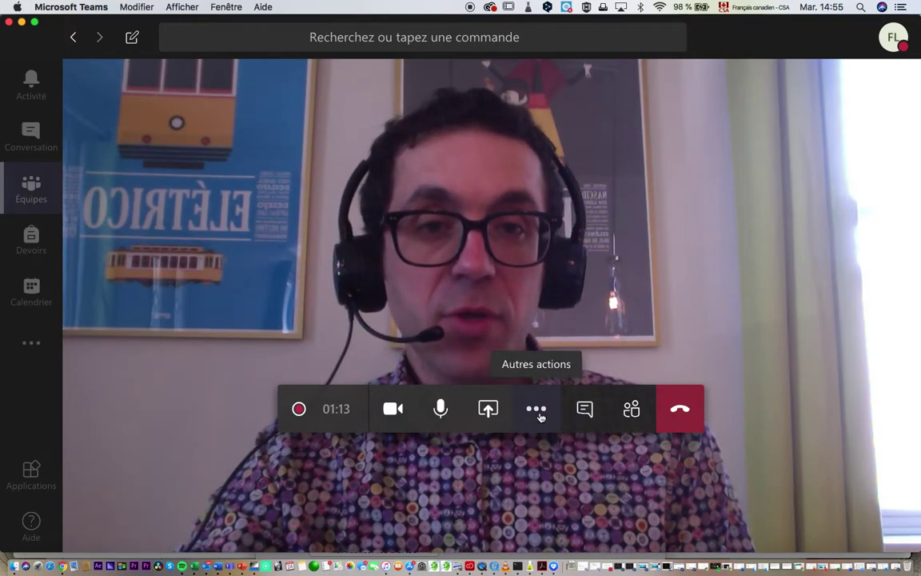
left_click(537, 411)
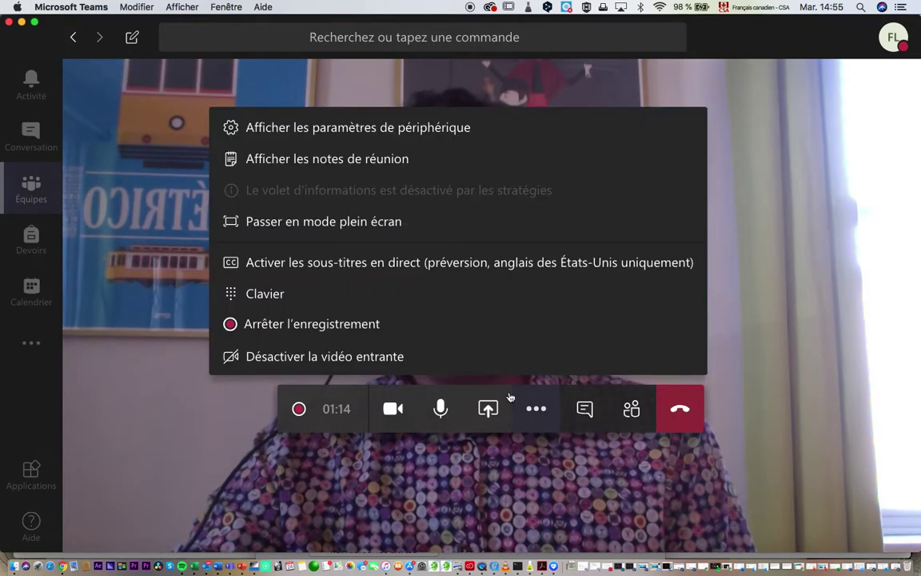
left_click(304, 324)
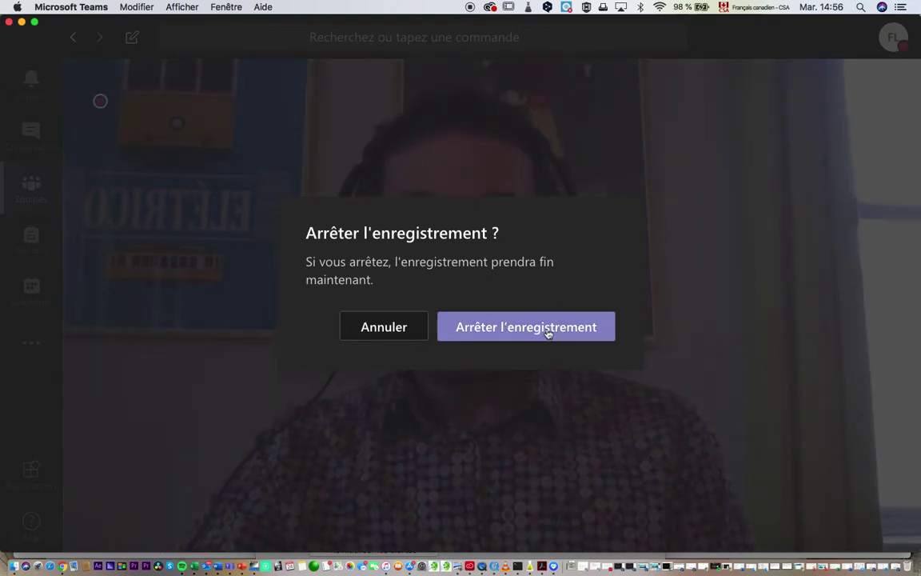
left_click(549, 334)
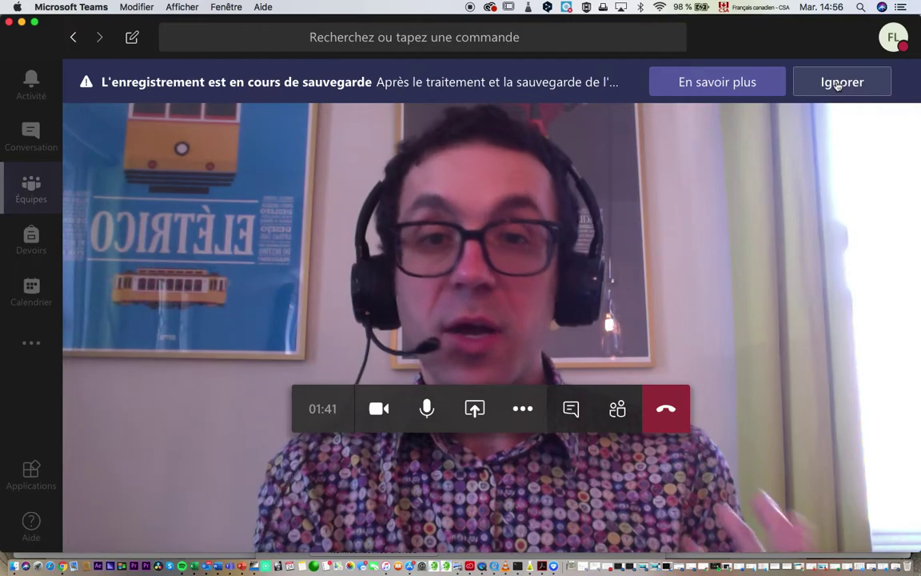
left_click(837, 82)
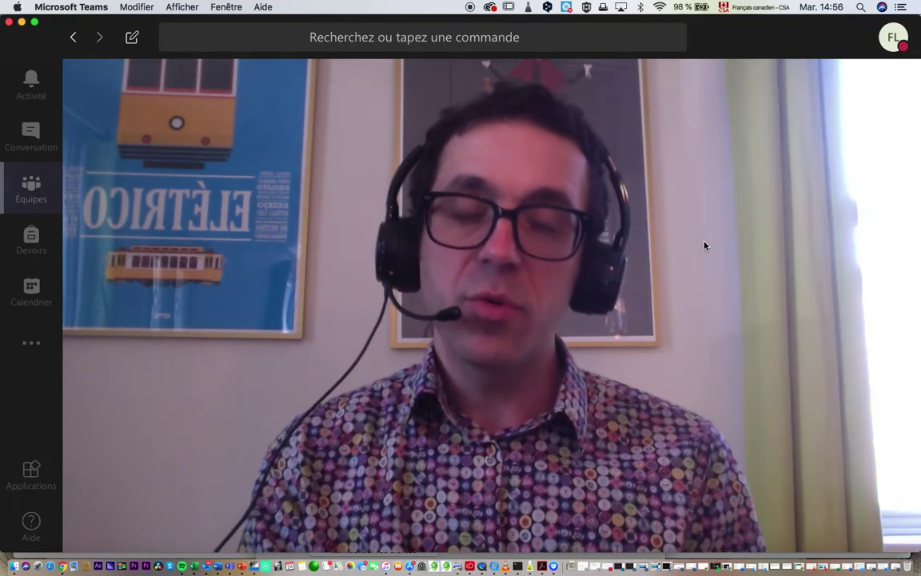
mouse_move(687, 195)
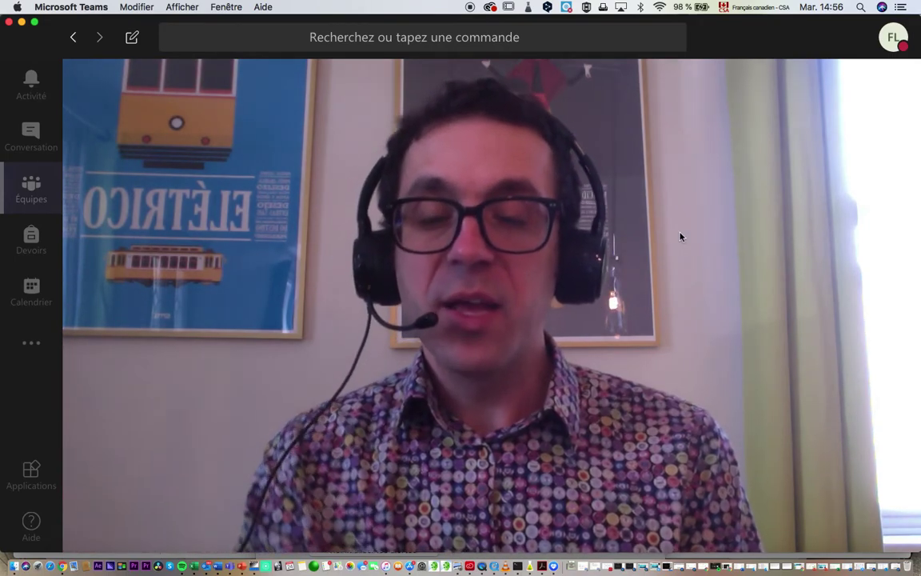
key("super+Tab")
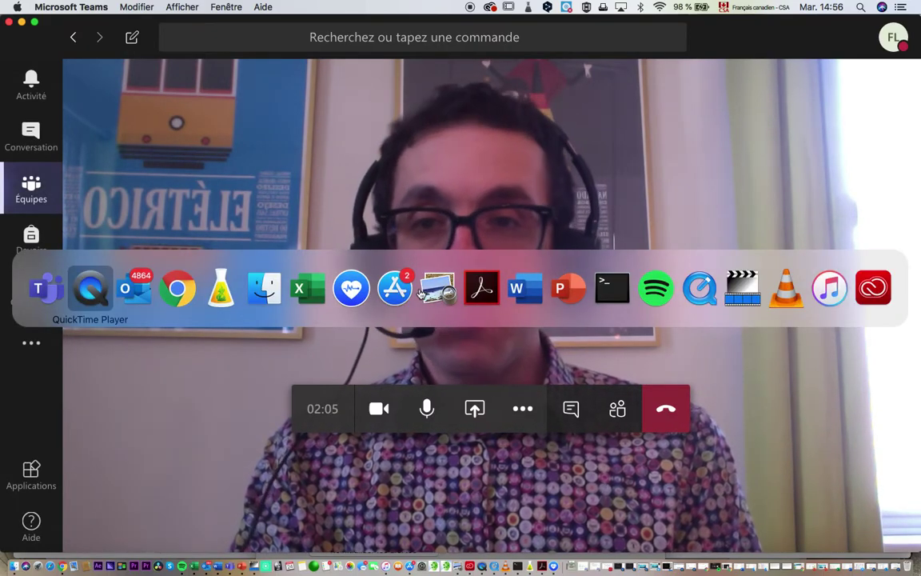
left_click(419, 293)
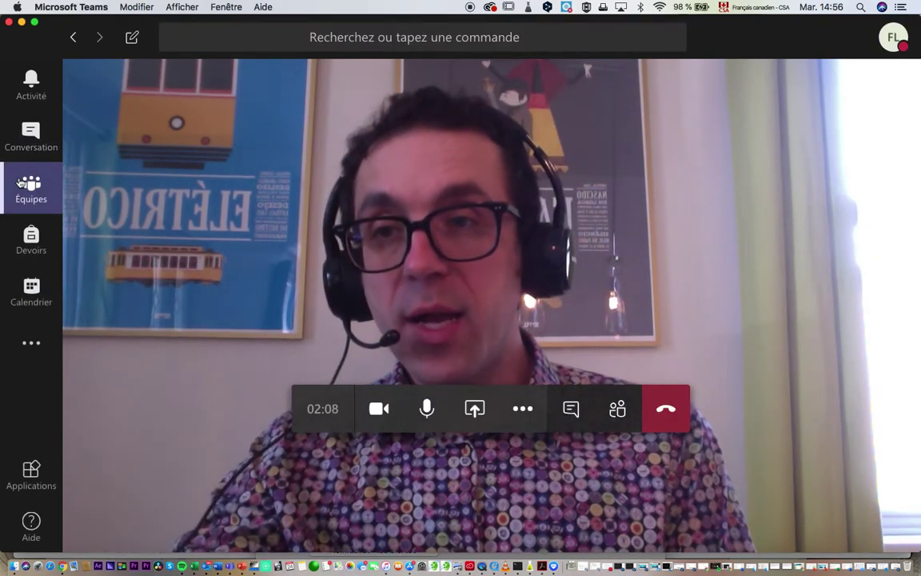
Step: Return to the team's Général channel and hang up the ongoing meeting
left_click(29, 188)
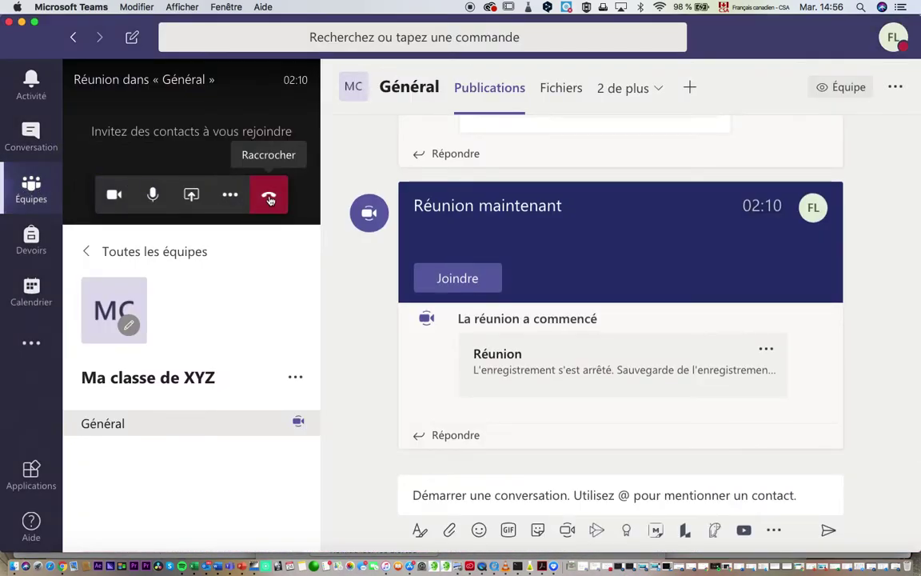
left_click(270, 199)
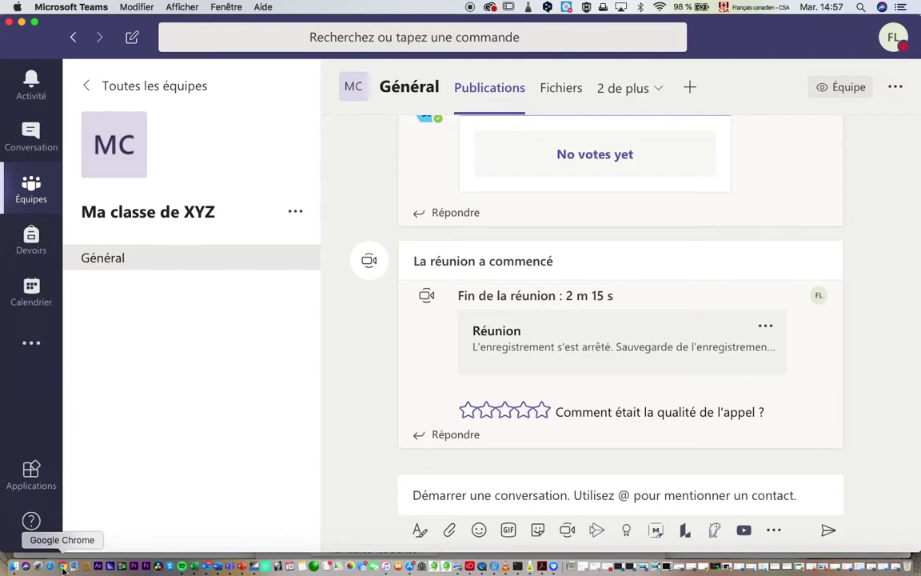
Step: Switch to Google Chrome and open Stream from the Office 365 home page
left_click(62, 568)
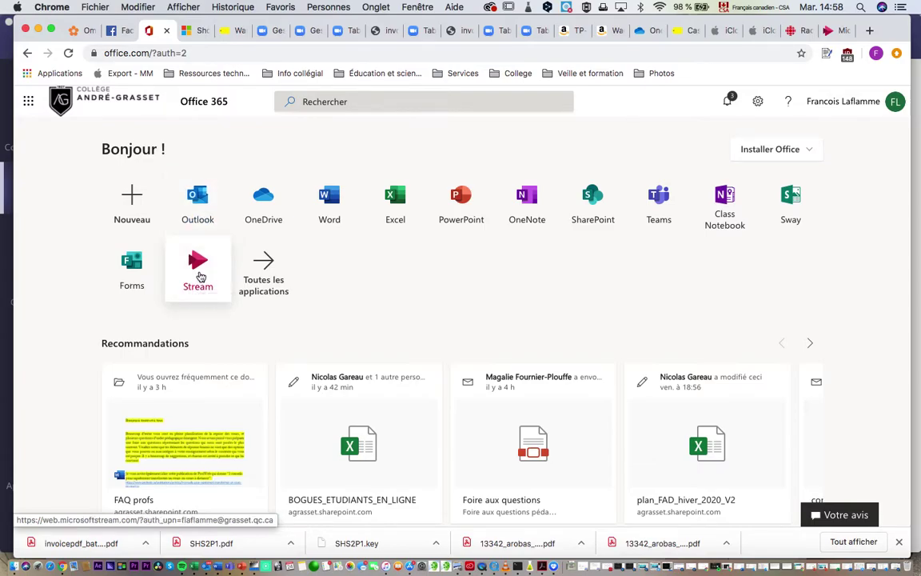
left_click(201, 277)
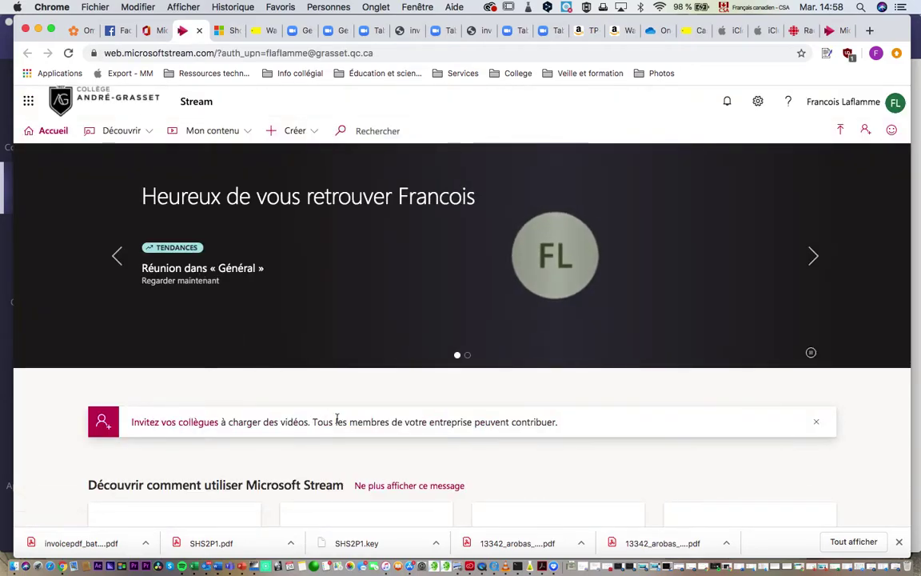
Step: Look through the Stream home page for the meeting recording and open the list of your own videos
scroll(336, 420, "down", 5)
scroll(337, 422, "down", 6)
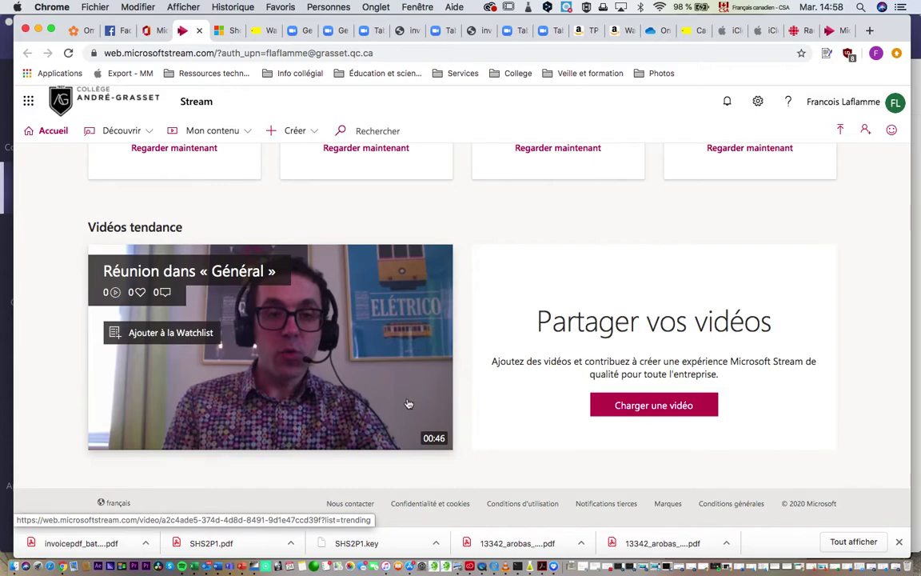
scroll(416, 405, "up", 7)
scroll(428, 408, "down", 7)
scroll(429, 409, "up", 14)
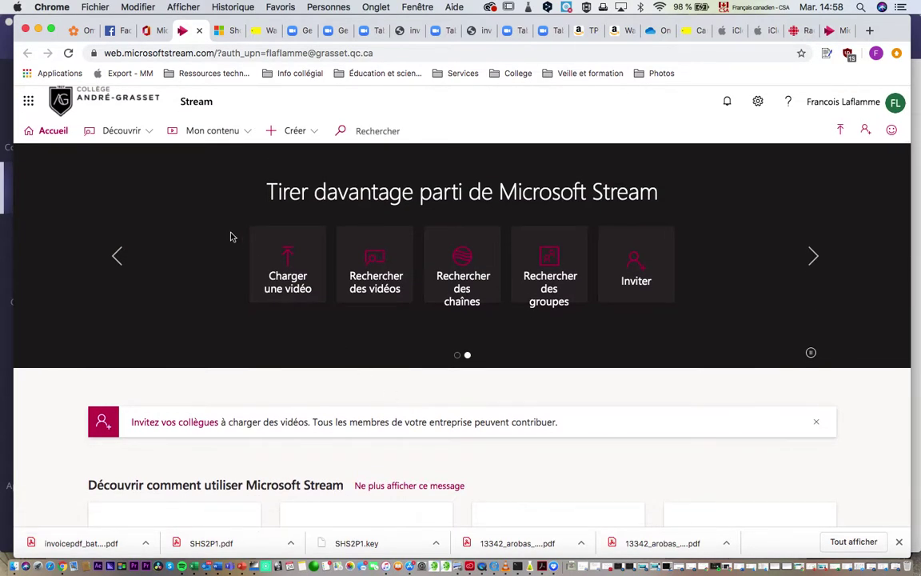
left_click(210, 132)
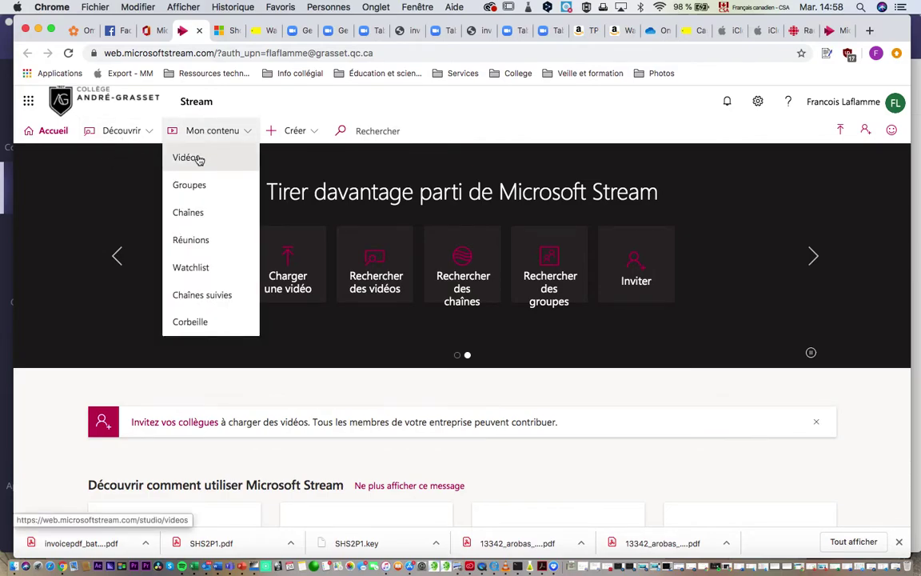
left_click(199, 159)
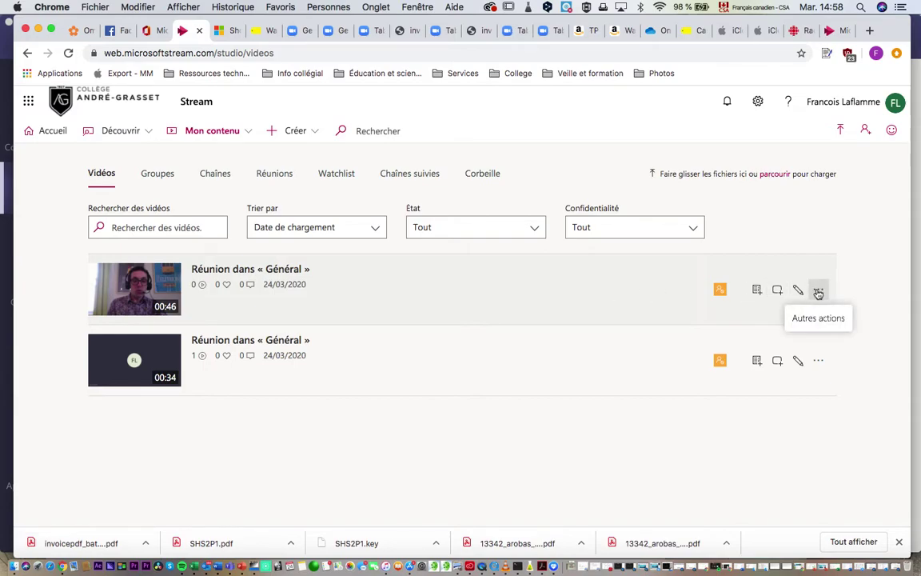
Step: Open the sharing options of the 00:46 "Réunion dans « Général »" video and copy its direct link
left_click(818, 293)
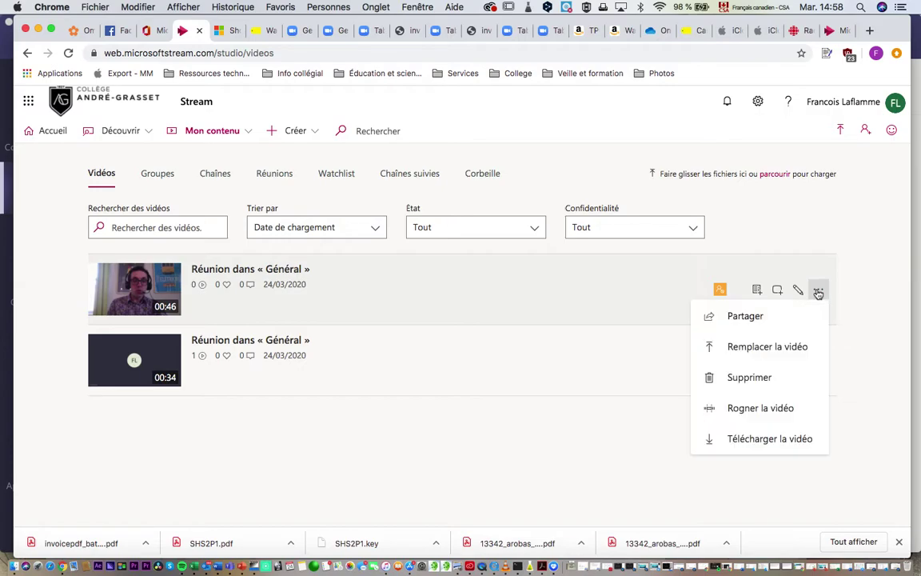
left_click(745, 317)
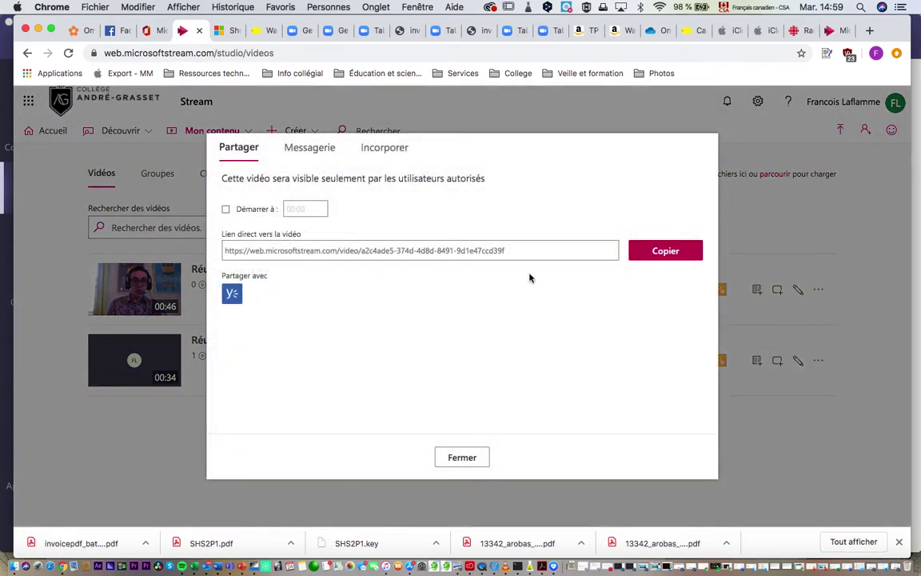
left_click(659, 253)
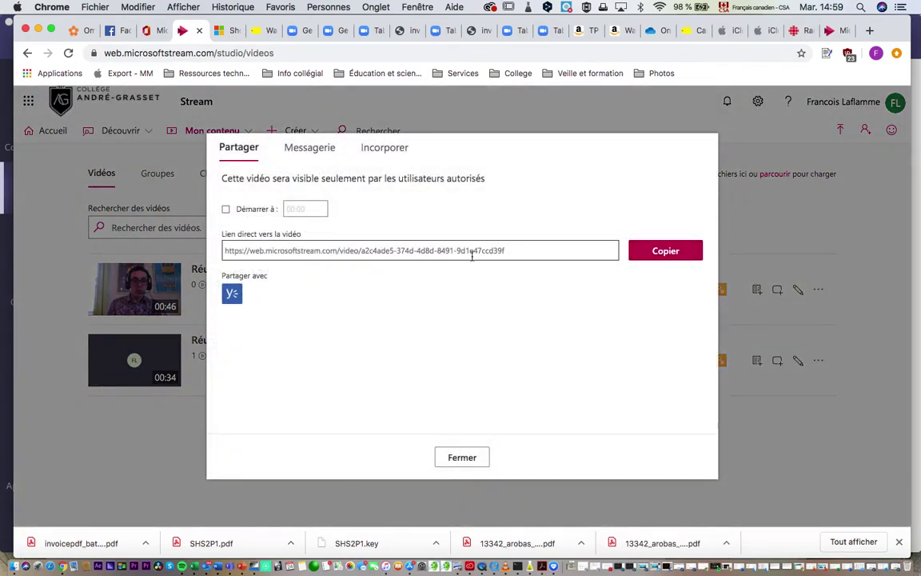
left_click(660, 252)
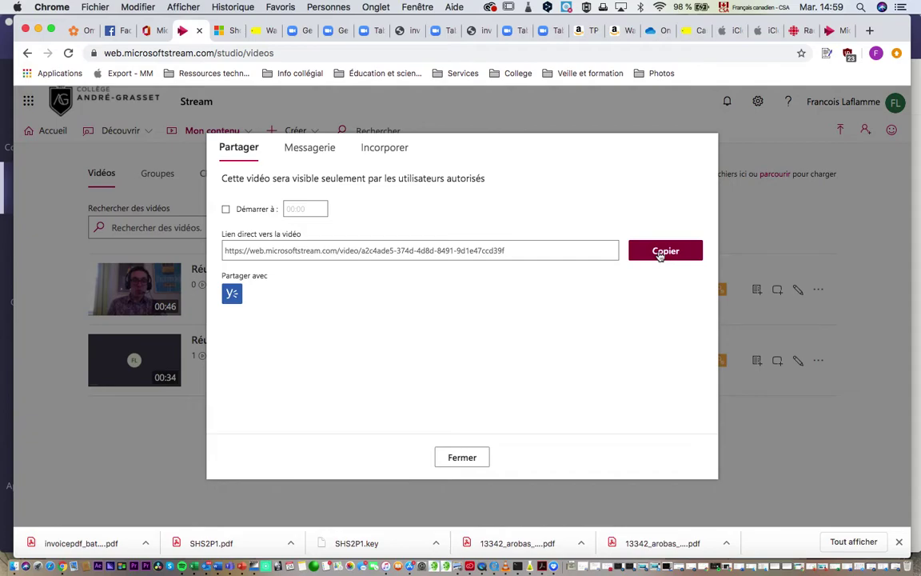
Step: Try the custom start time option for the shared link, turn it off again, and close the sharing dialog
left_click(226, 211)
left_click(298, 209)
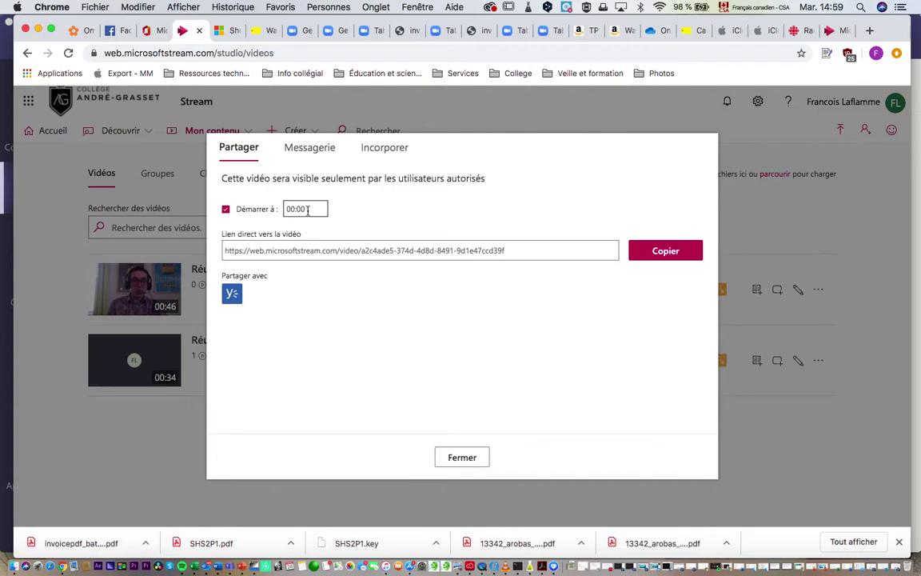
left_click(227, 212)
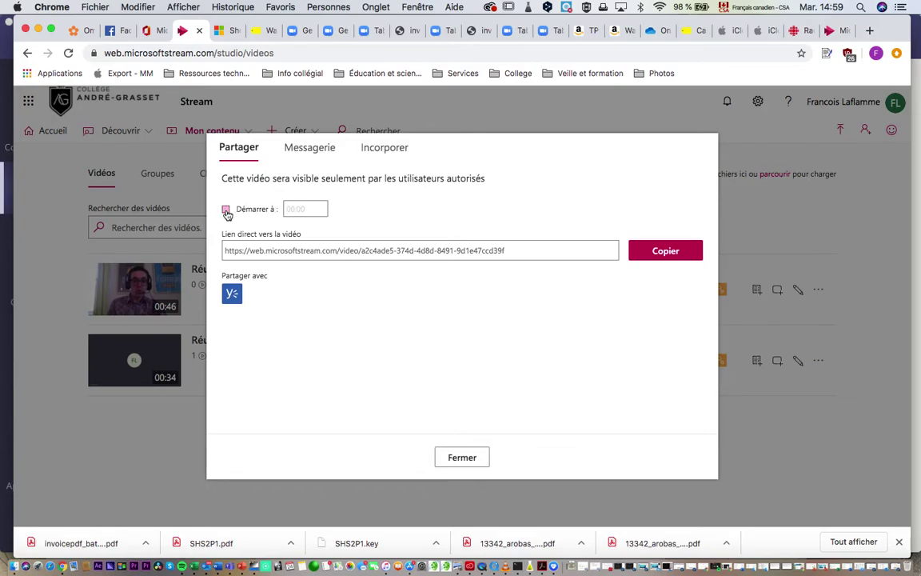
left_click(463, 460)
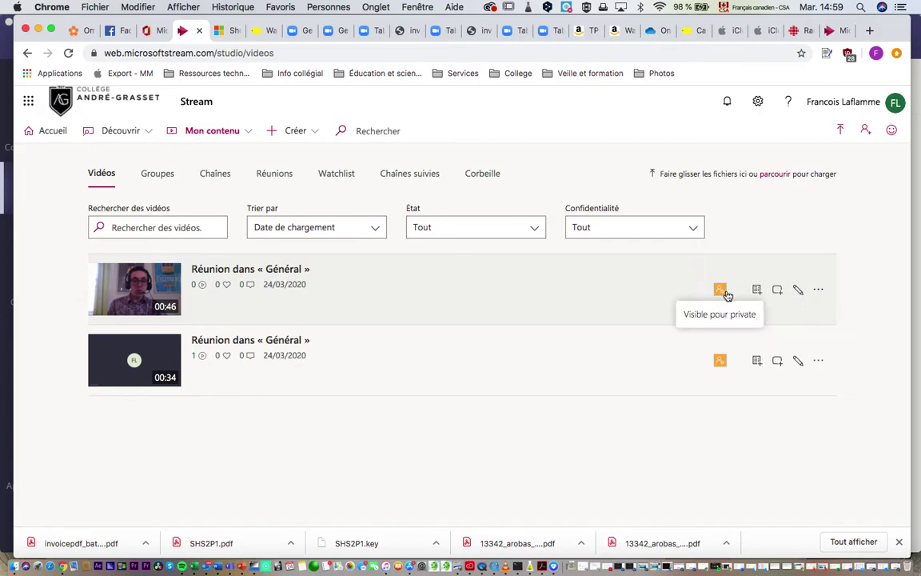
Step: Try trimming about 5 seconds off the start of the 00:46 "Réunion dans « Général »" video, and discard the trim changes
left_click(818, 290)
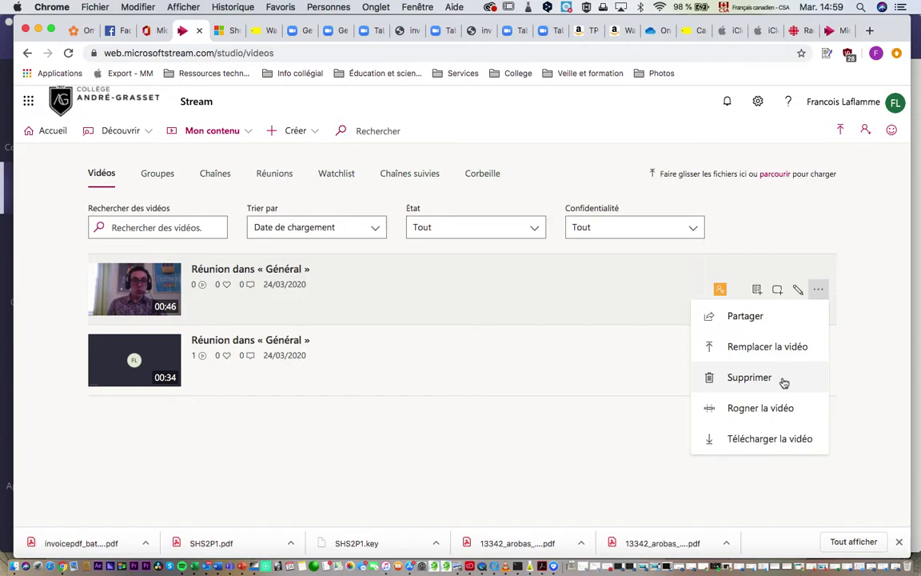
left_click(821, 291)
left_click(821, 292)
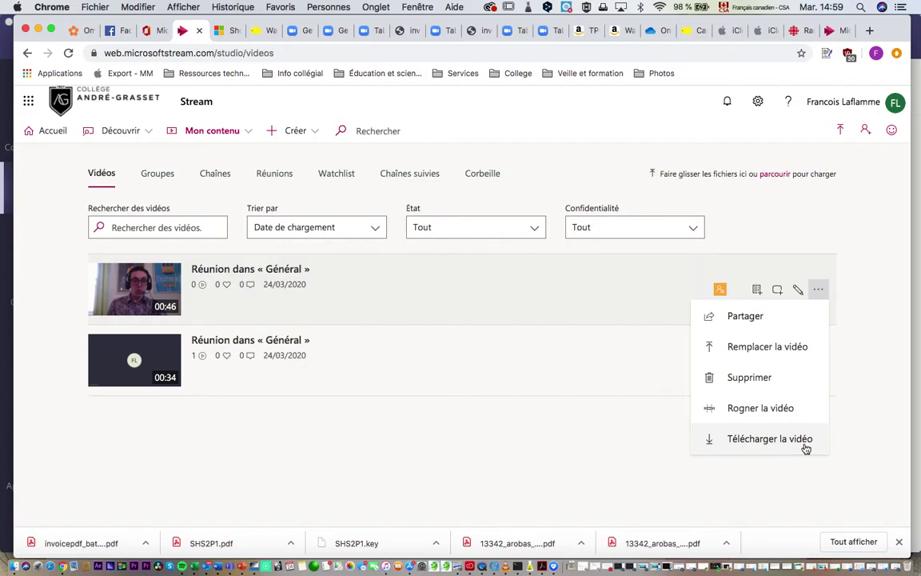
left_click(783, 410)
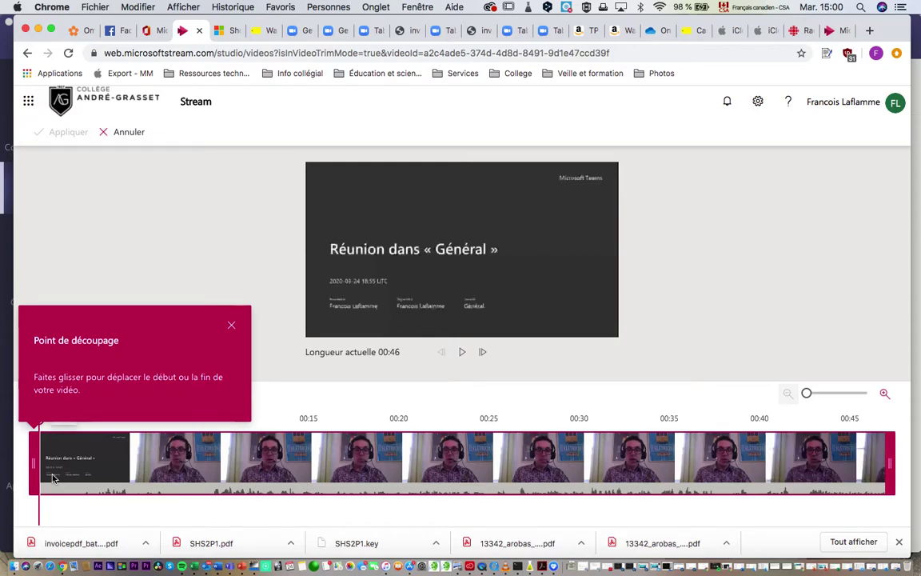
left_click_drag(34, 468, 133, 485)
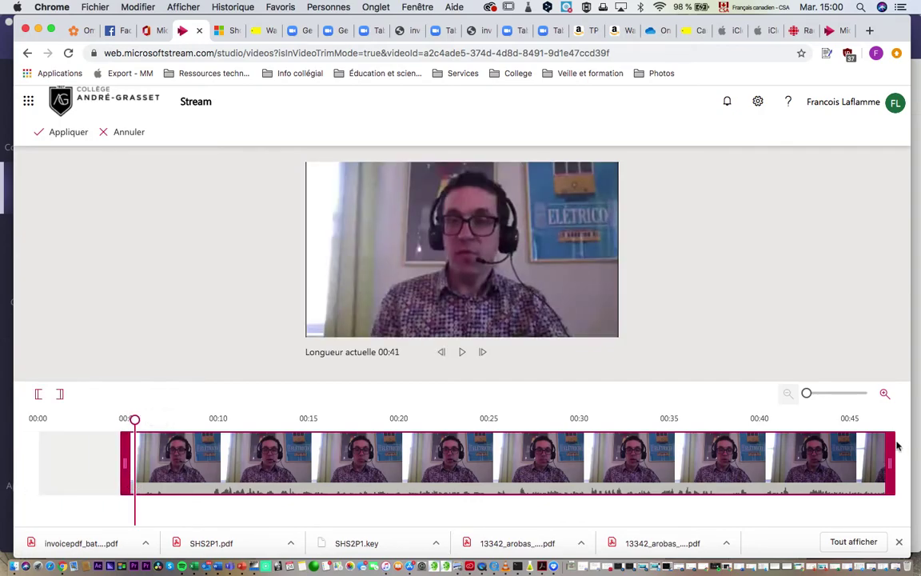
left_click_drag(889, 468, 890, 489)
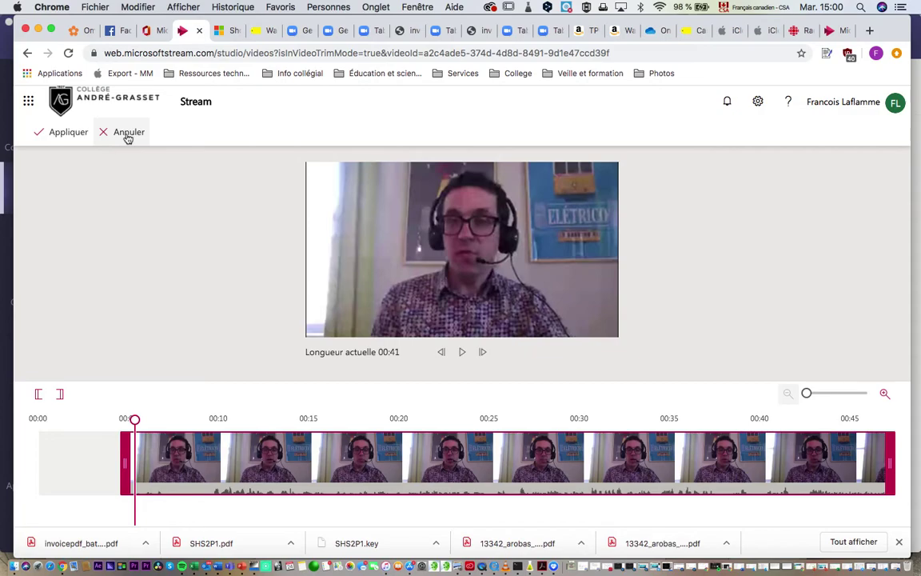
left_click(128, 135)
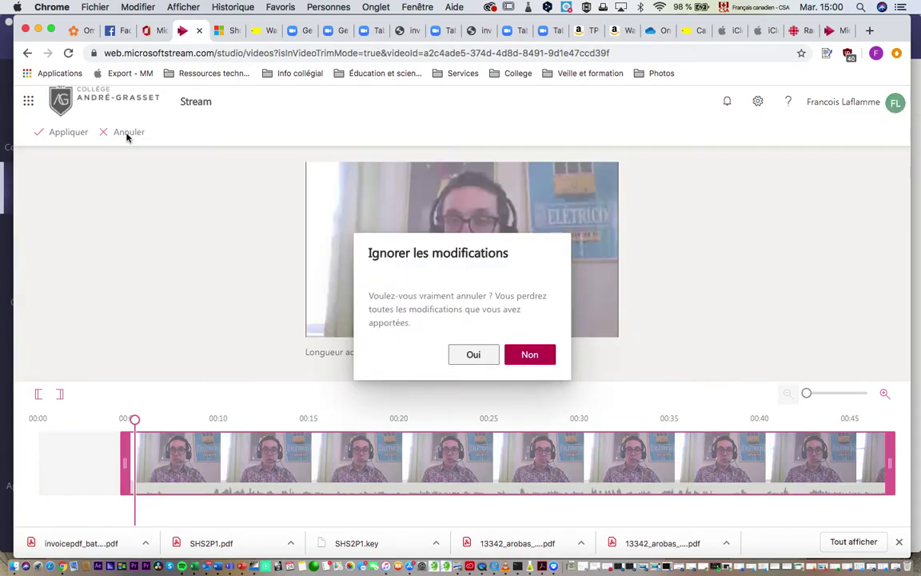
left_click(474, 355)
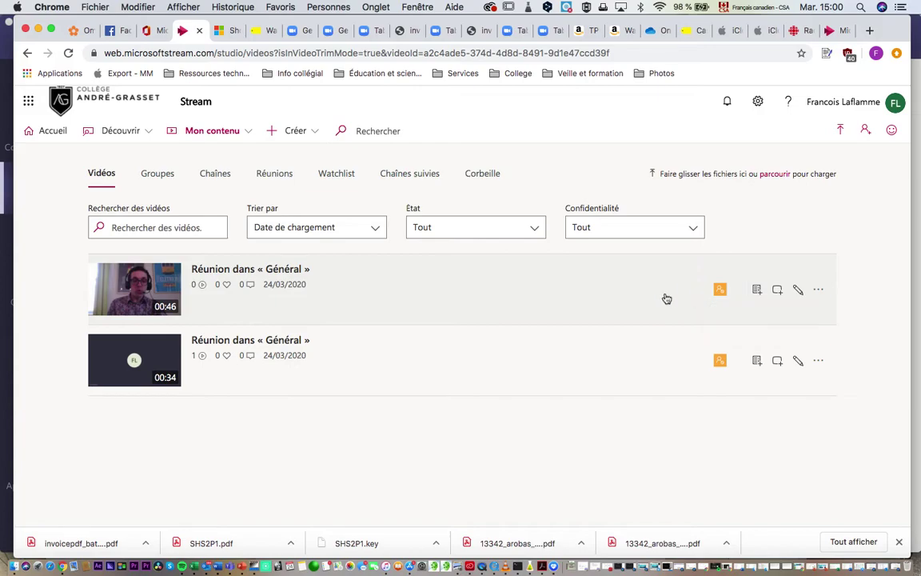
Step: Switch to Microsoft Teams, play the 46 s meeting recording in the Général channel from about 0:08, and close the player
left_click(819, 291)
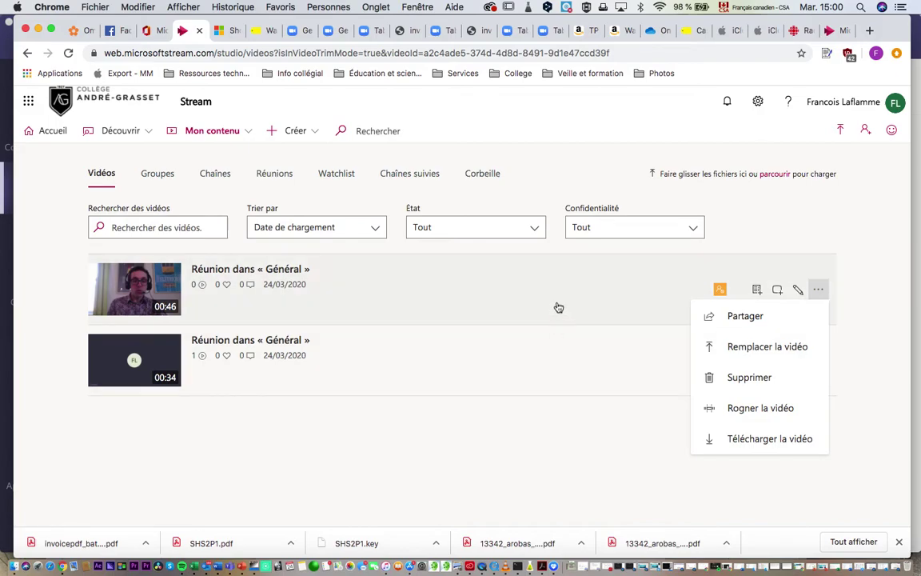
key("super+Tab")
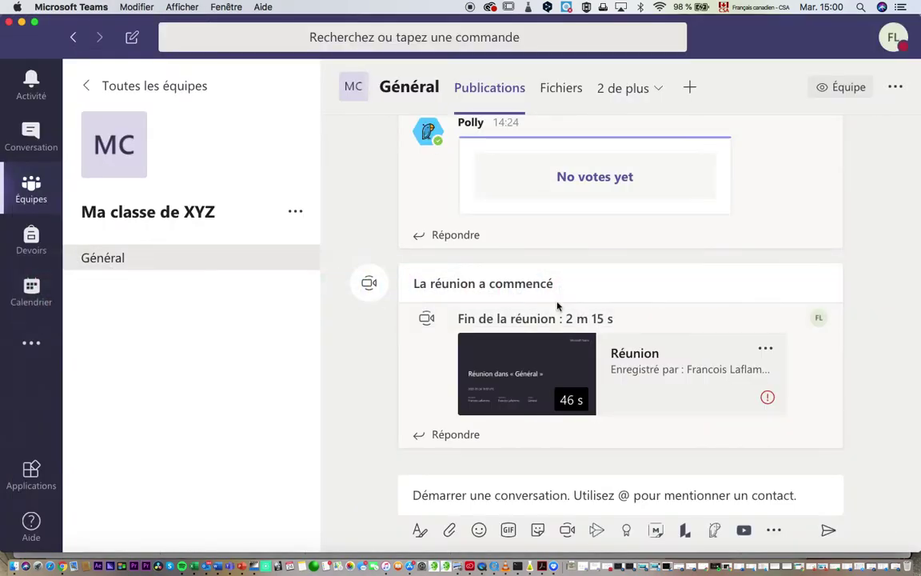
left_click(518, 390)
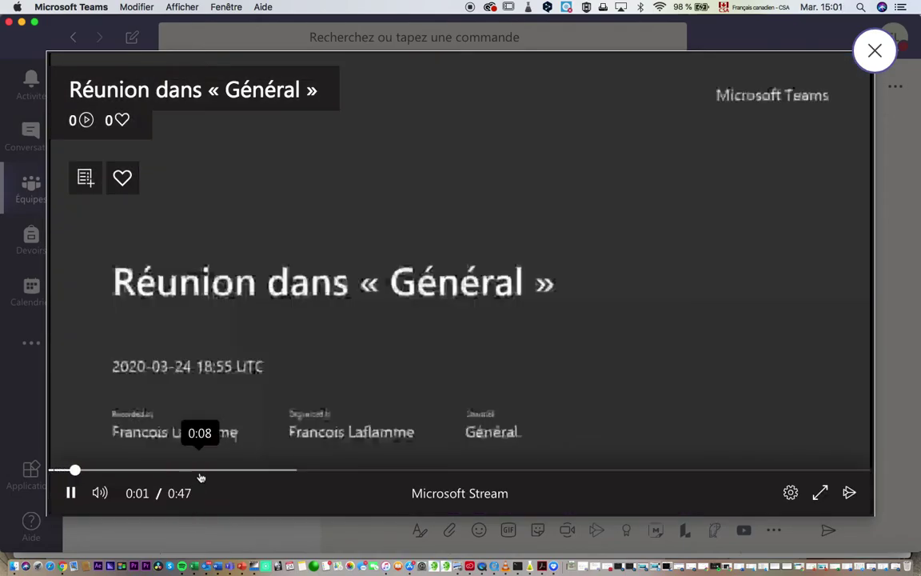
left_click(201, 471)
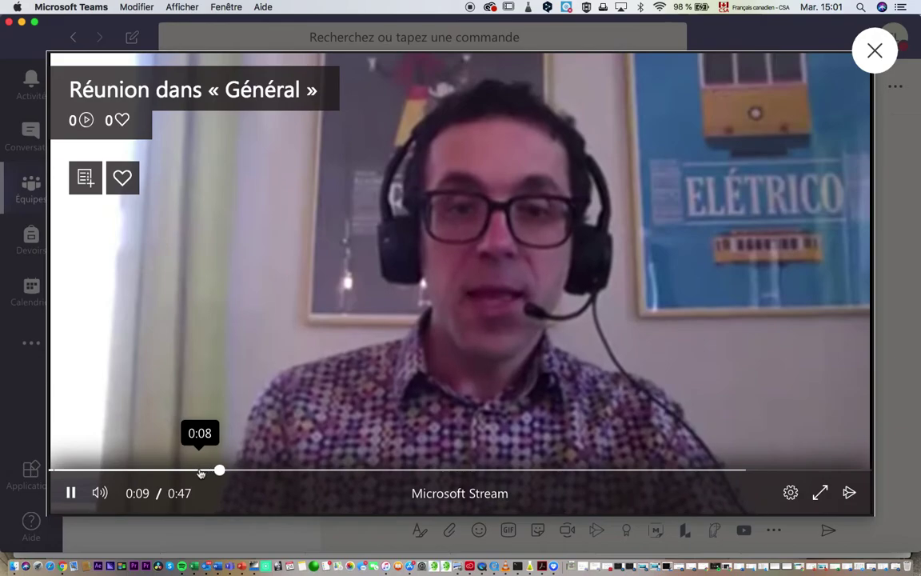
left_click(71, 493)
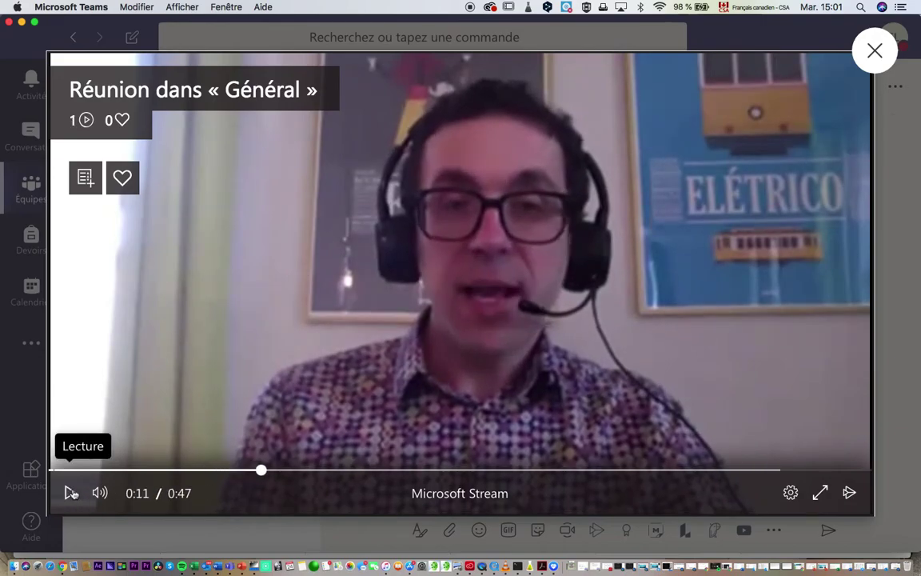
left_click(876, 51)
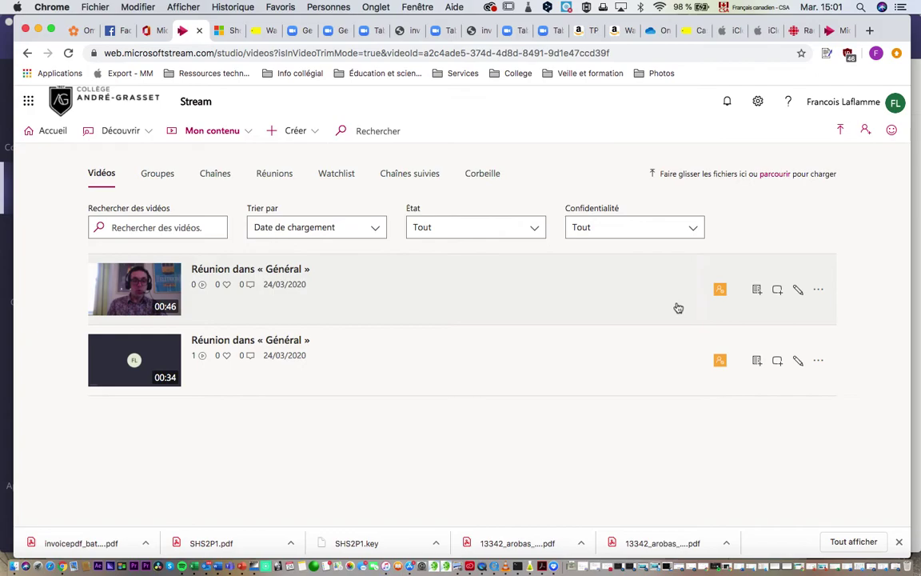
Step: Delete the 00:46 "Réunion dans « Général »" video from your Stream videos
left_click(819, 291)
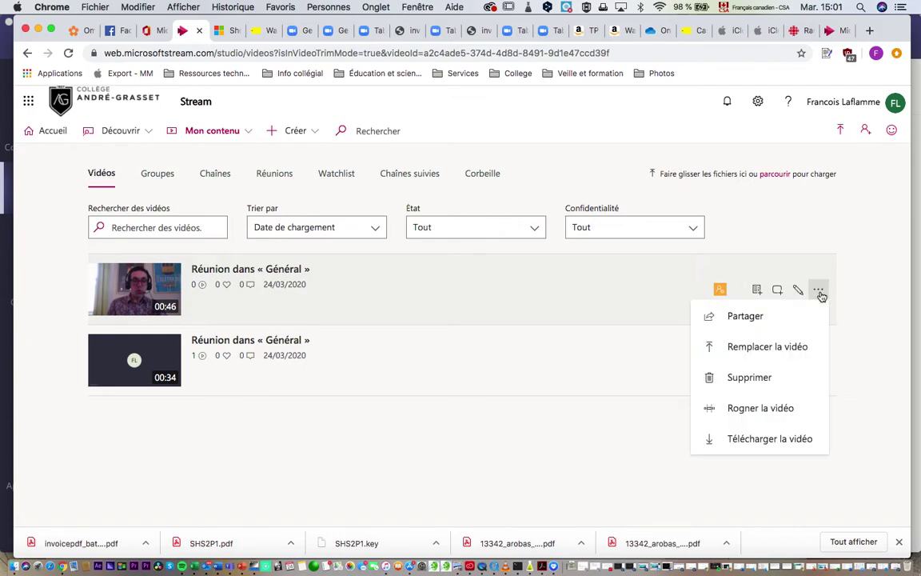
left_click(765, 381)
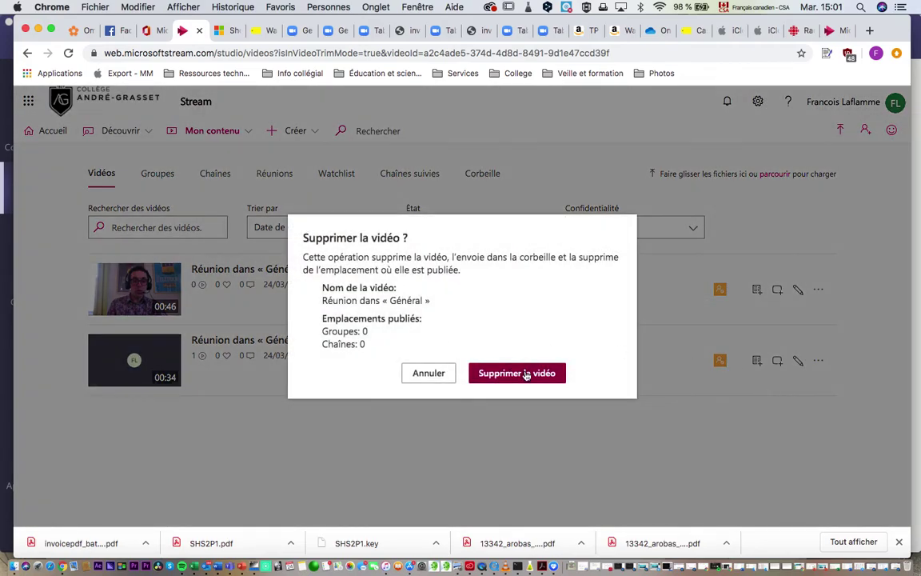
left_click(526, 374)
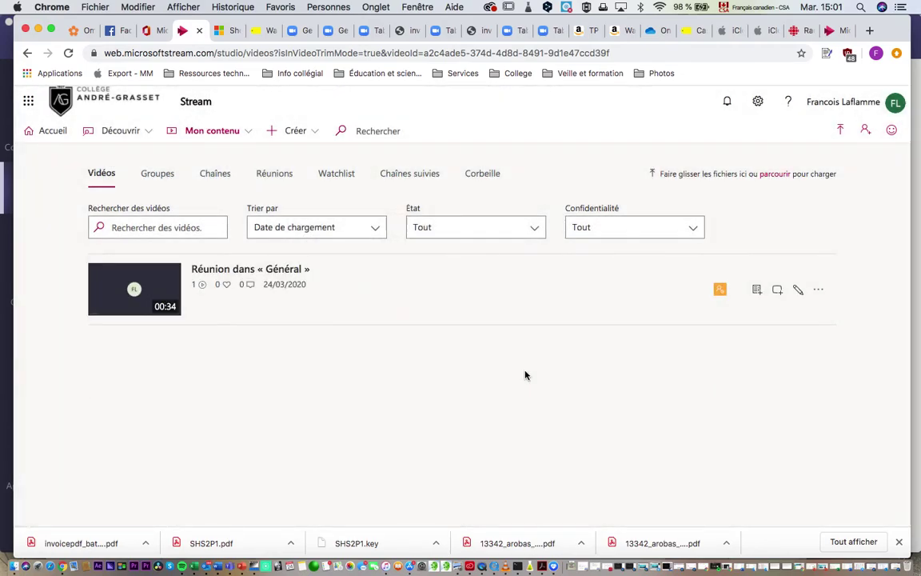
Step: Switch to Microsoft Teams, check whether the deleted meeting recording still plays from the Général channel, and close the player
key("super+Tab")
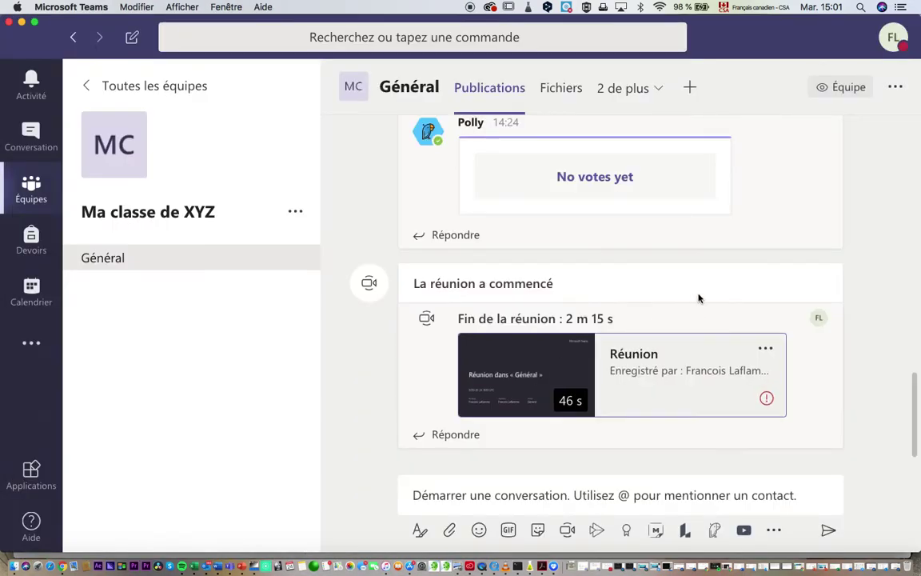
left_click(524, 387)
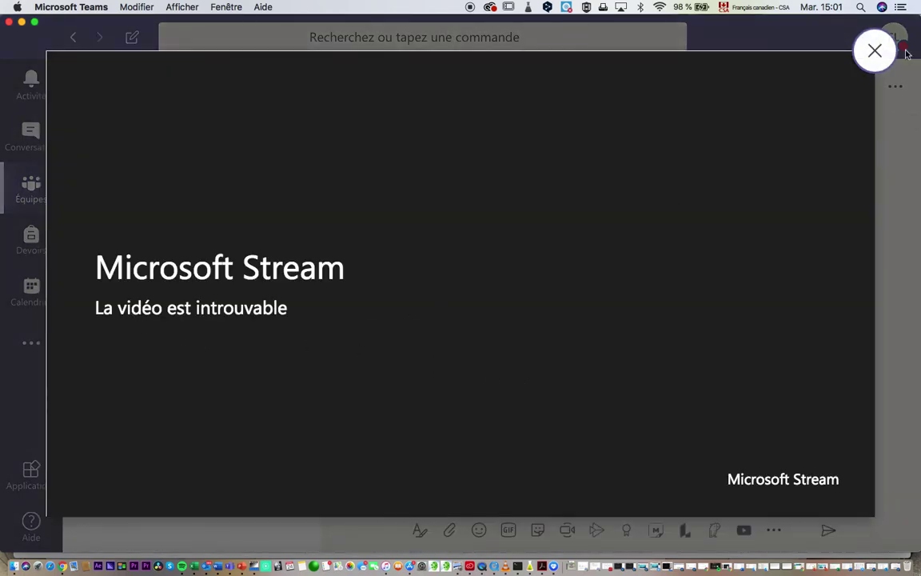
left_click(876, 53)
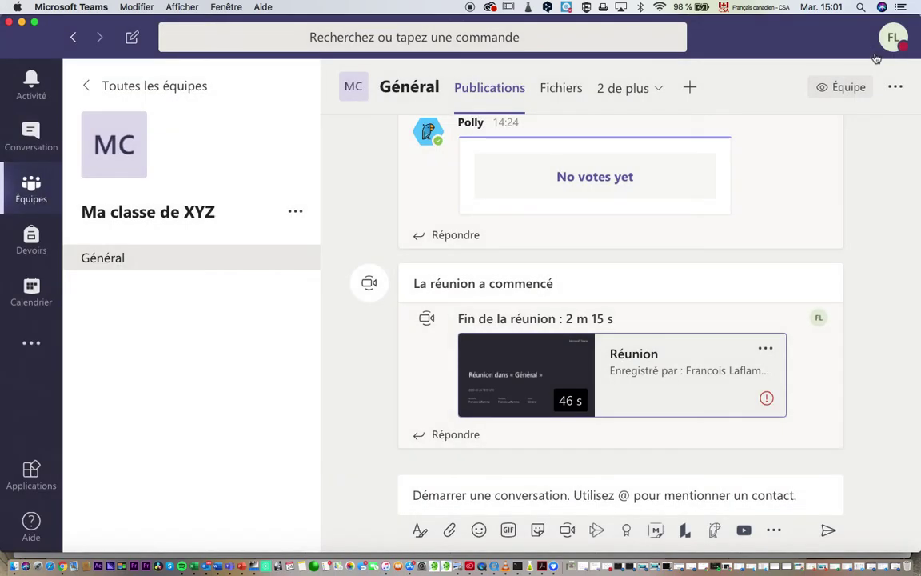